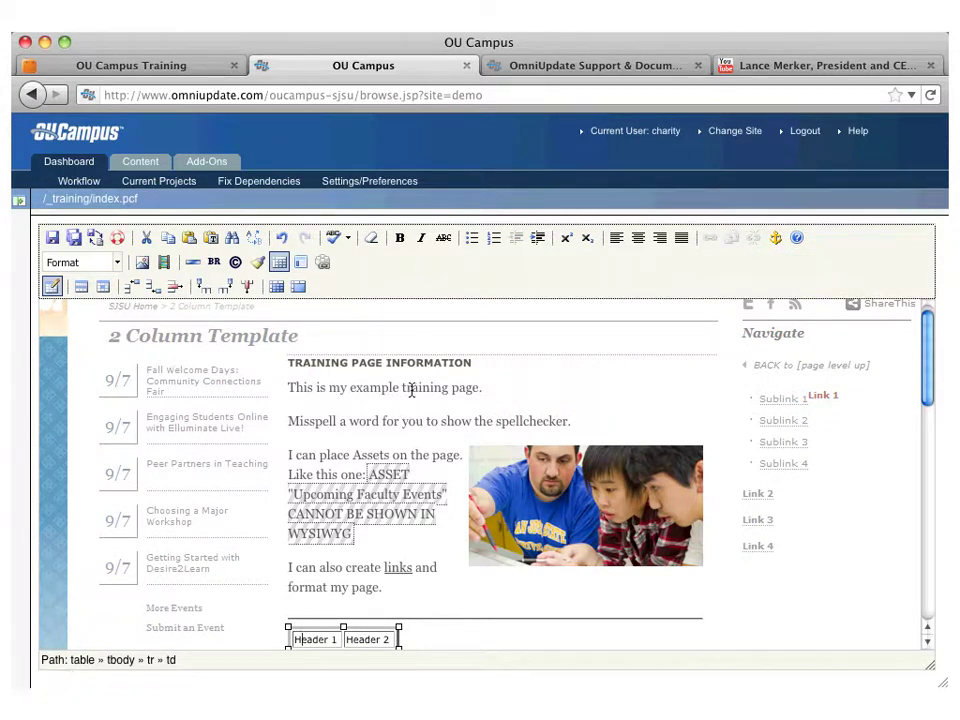
Select the words 'training page' in the first paragraph
left_click_drag(403, 388, 483, 389)
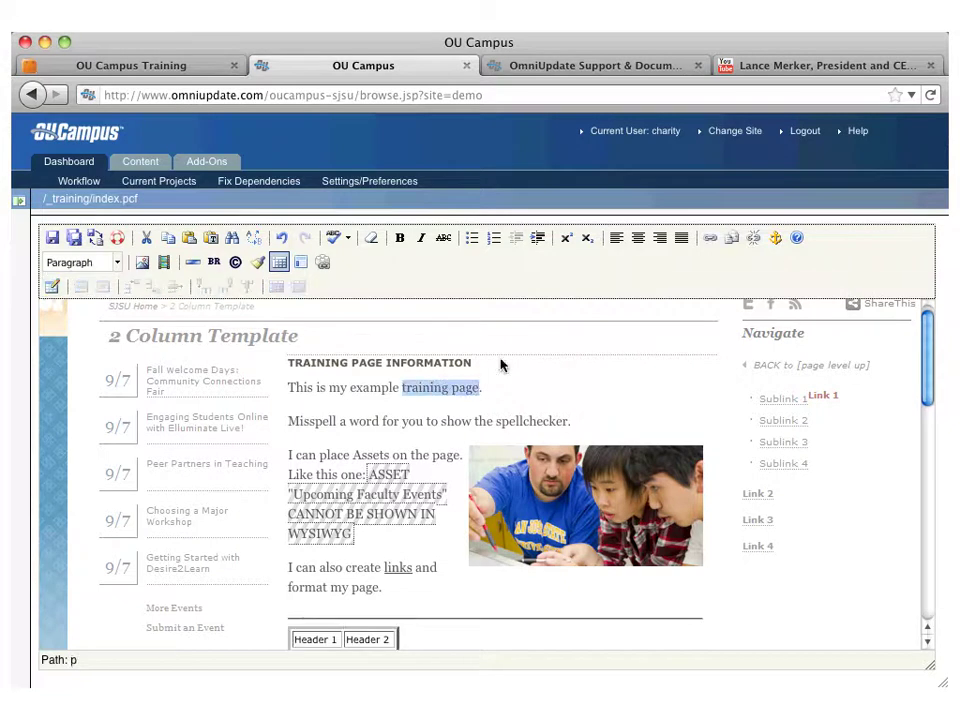
left_click(710, 238)
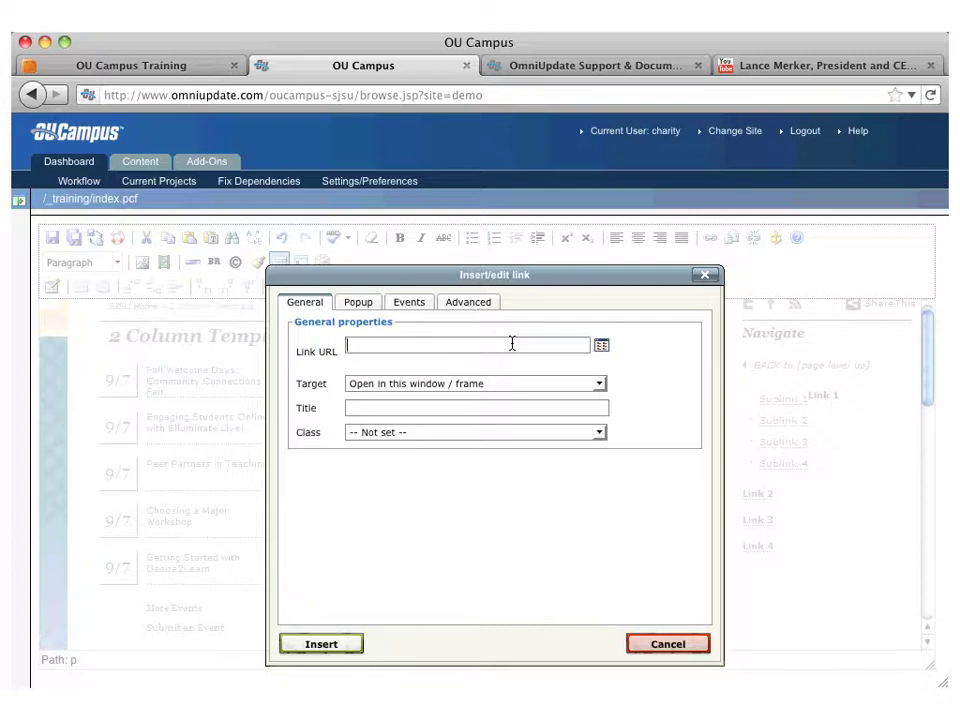
Browse from the sites list into hr/faculty and choose index.html as the link target
left_click(601, 347)
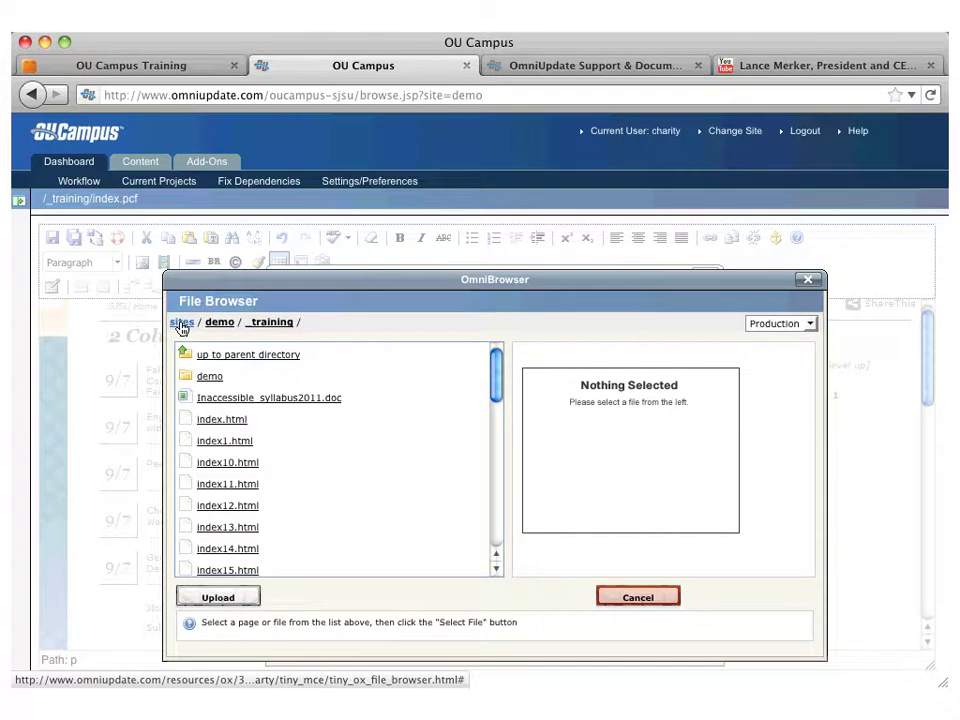
left_click(181, 324)
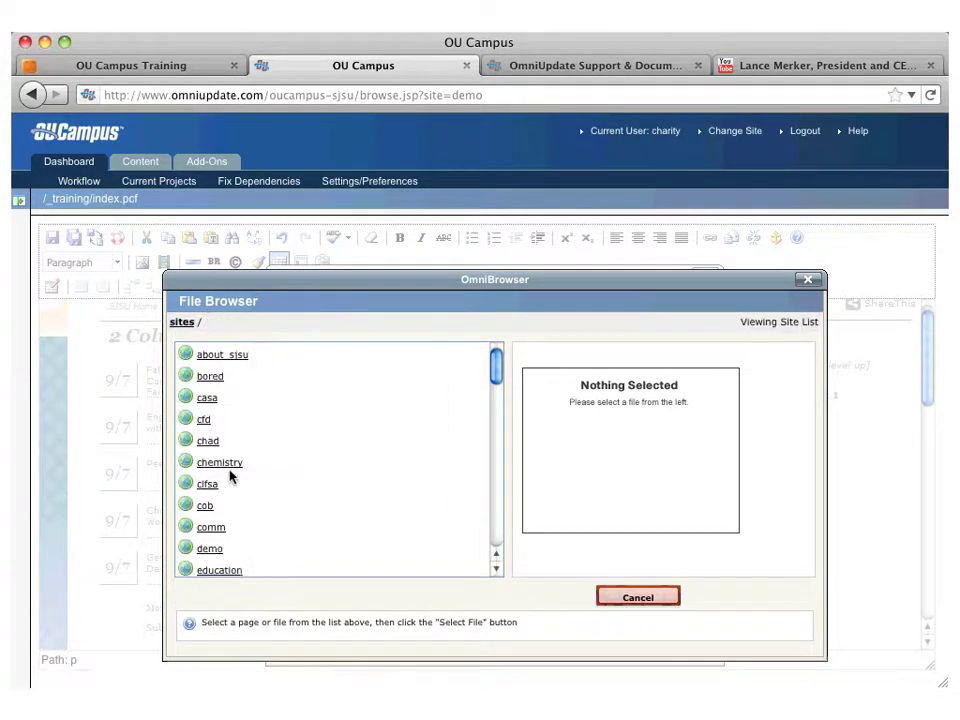
scroll(229, 476, "down", 4)
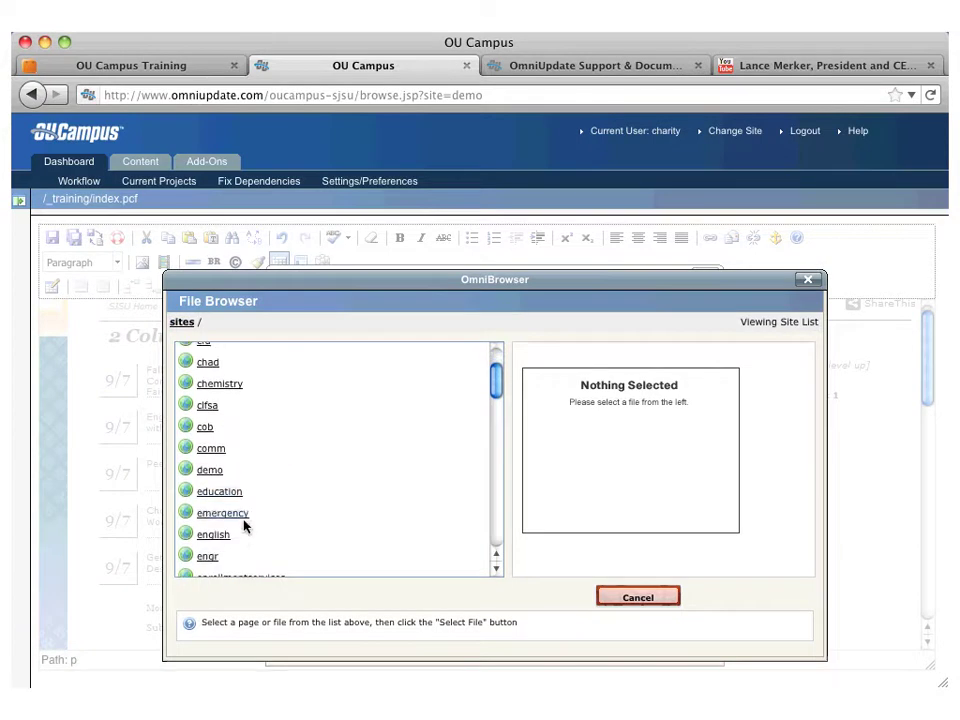
scroll(245, 525, "down", 3)
scroll(247, 517, "down", 1)
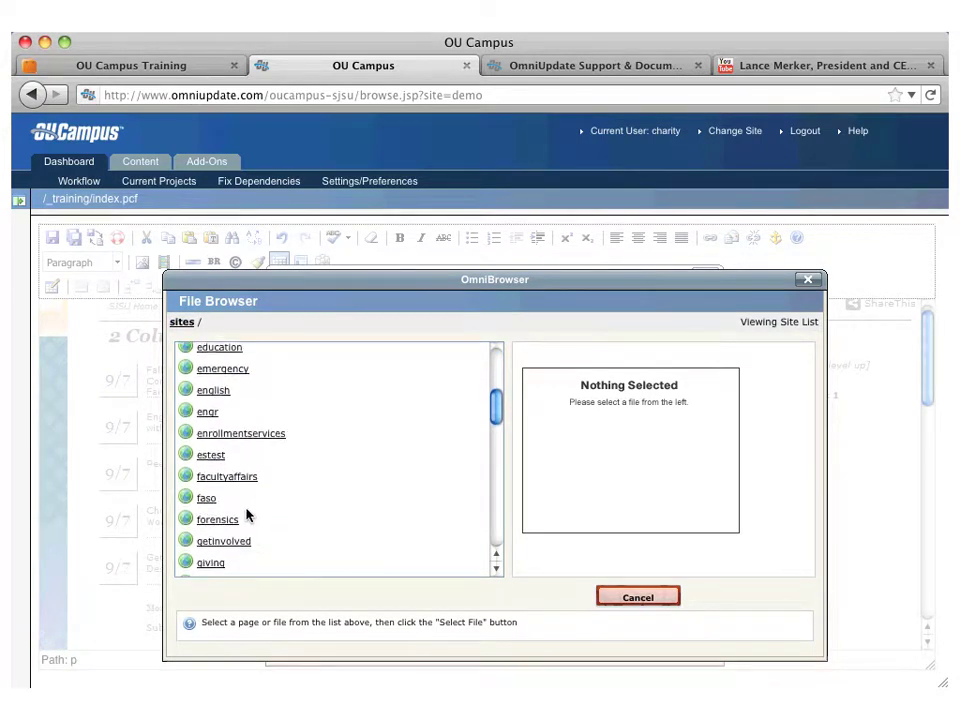
scroll(245, 515, "down", 5)
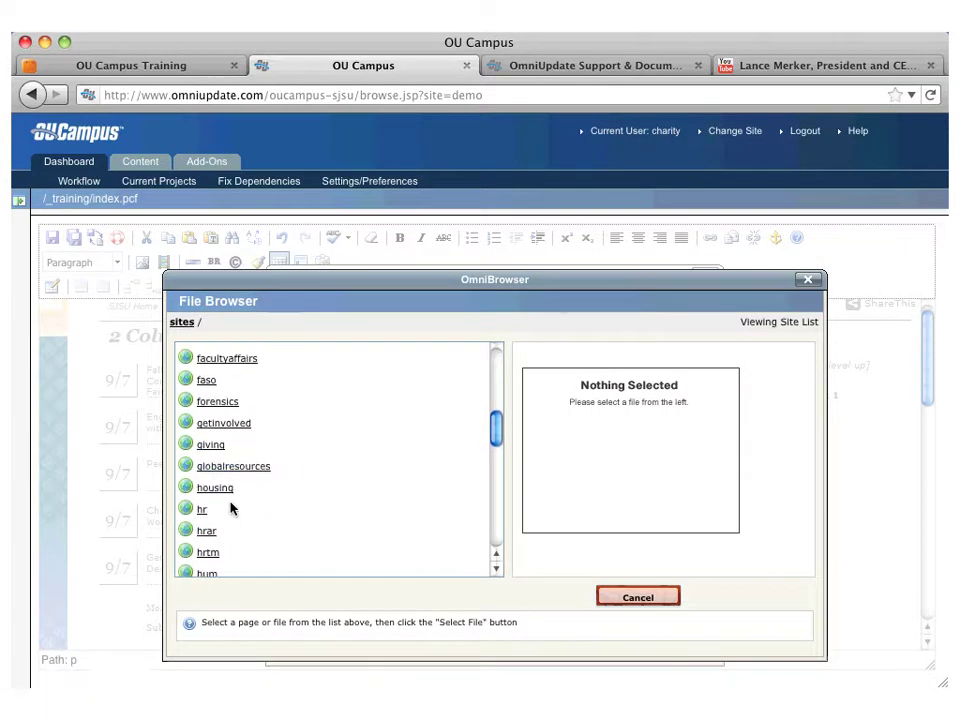
left_click(204, 510)
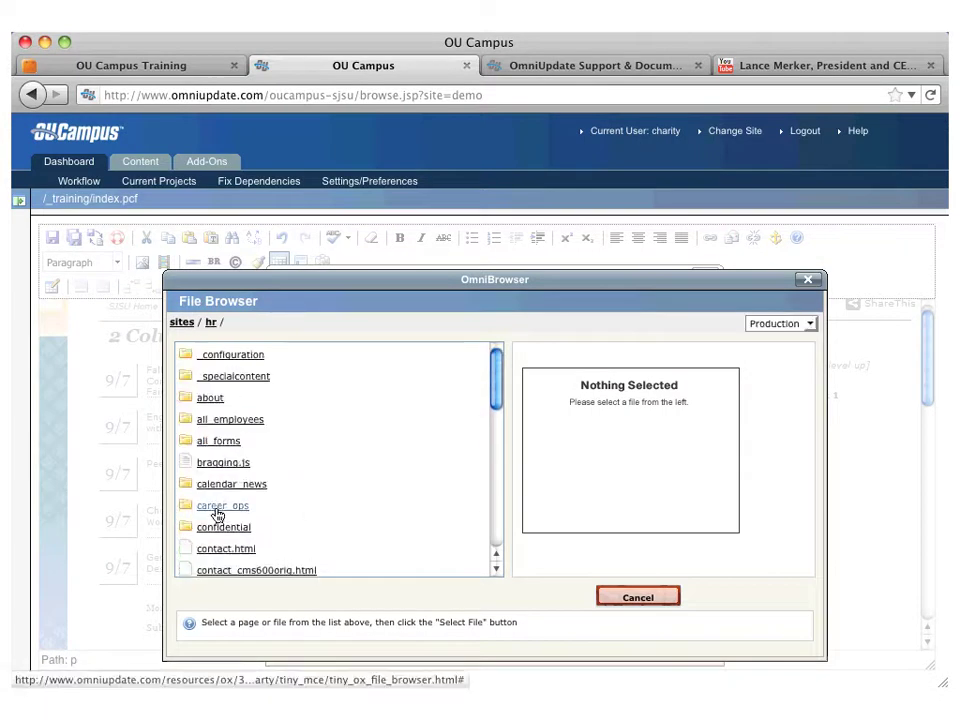
scroll(343, 484, "down", 6)
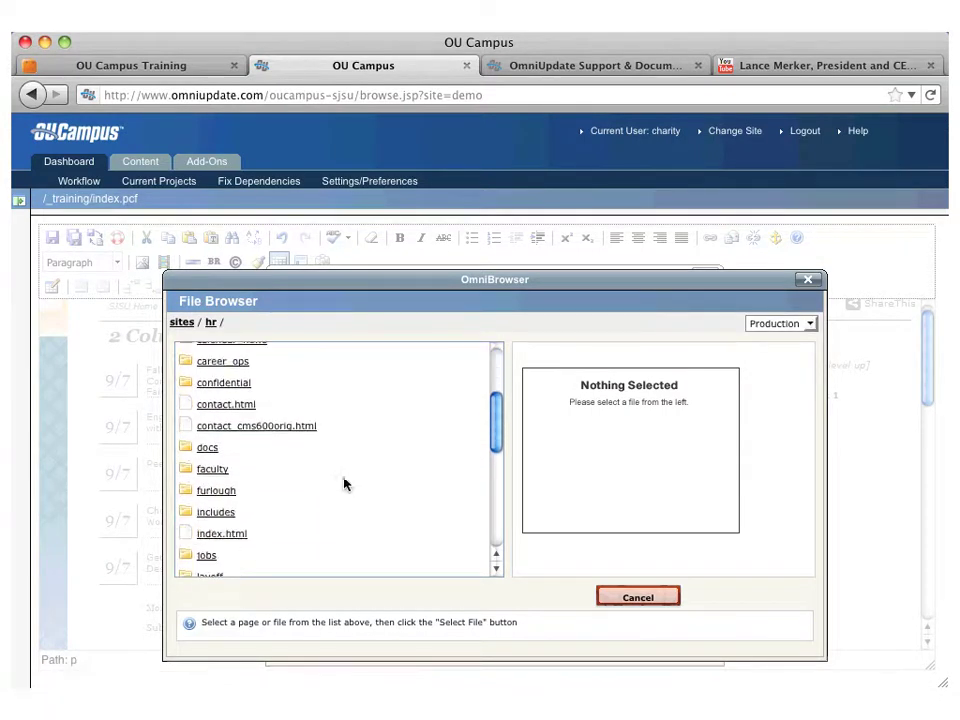
double_click(220, 471)
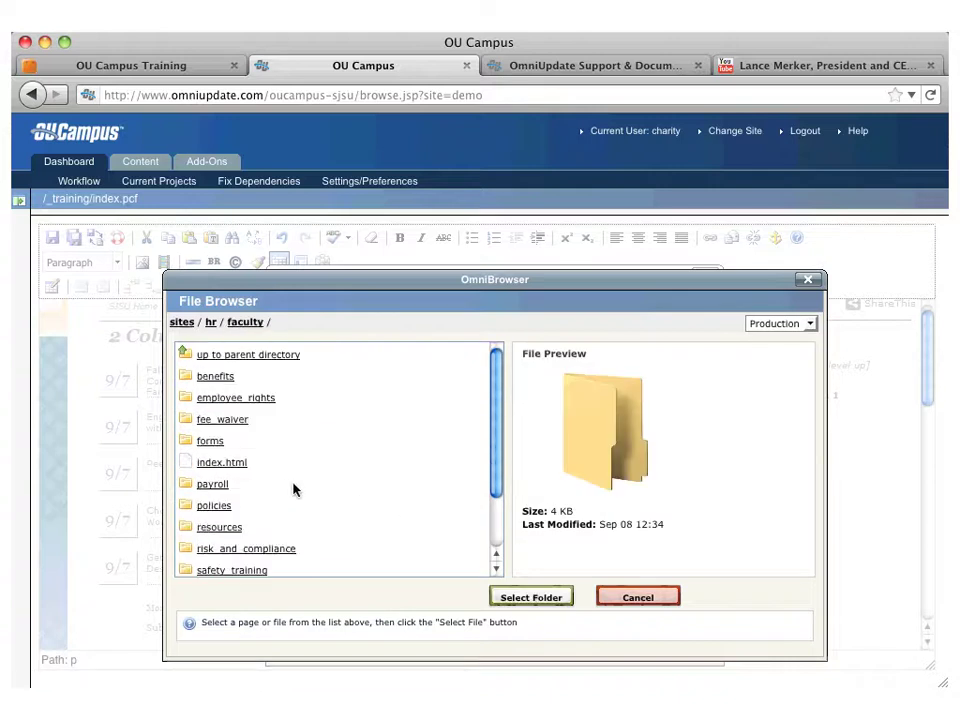
left_click(238, 465)
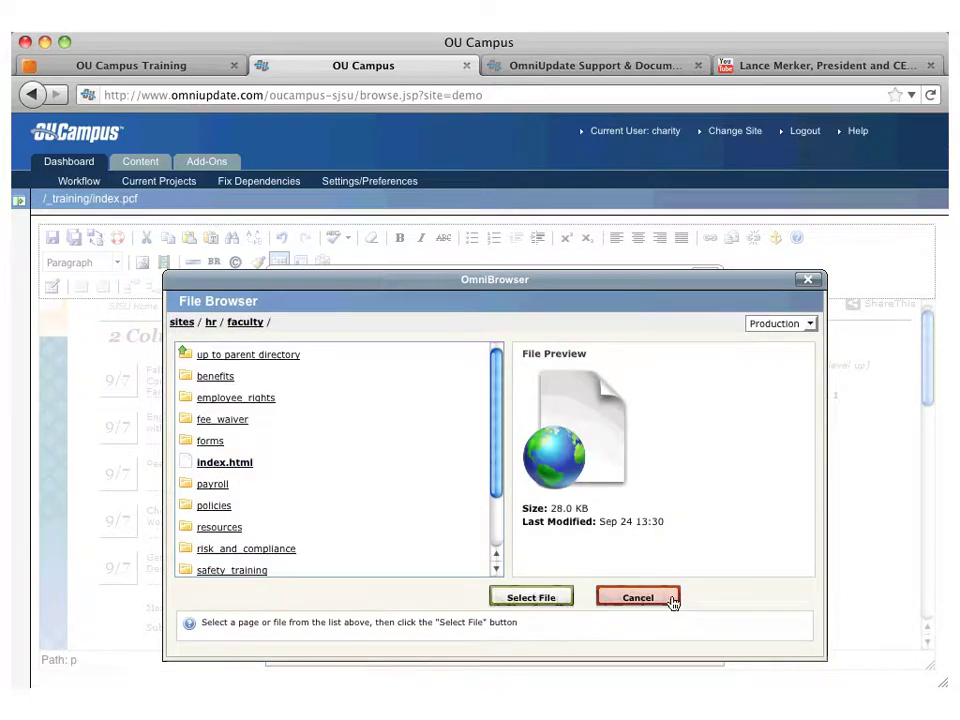
Link 'training page' to /hr/faculty/index.html, opening in this window/frame
left_click(523, 598)
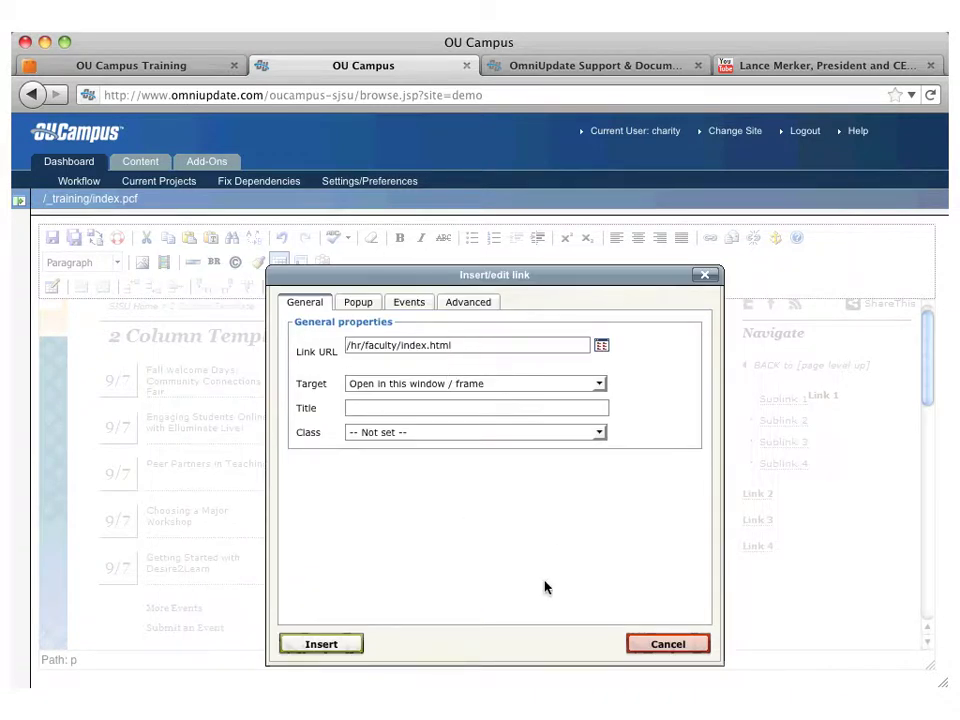
left_click(470, 387)
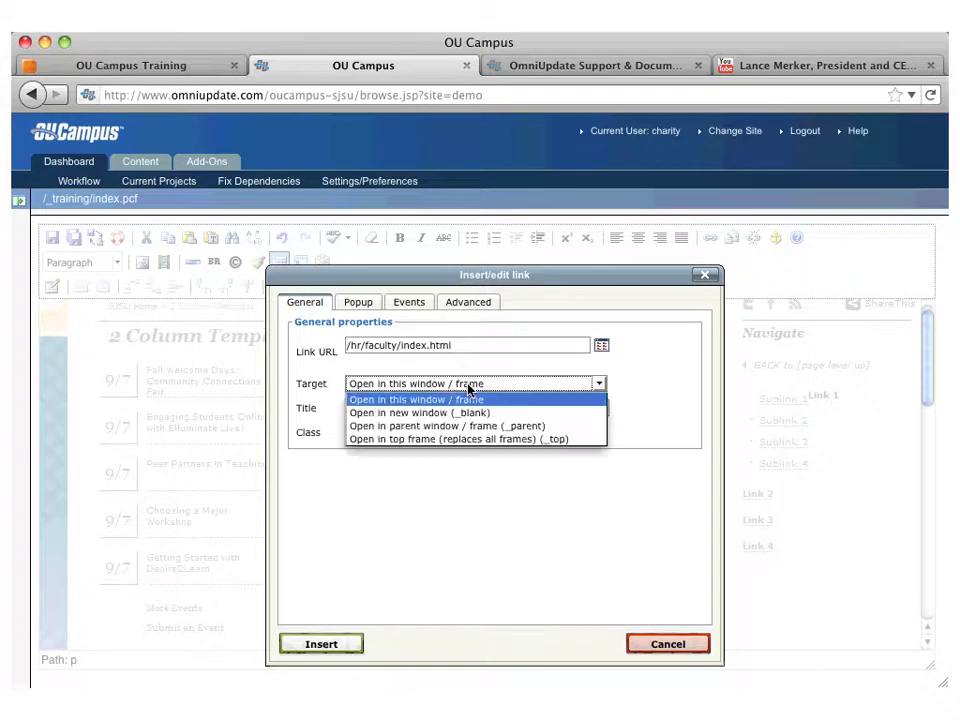
left_click(473, 400)
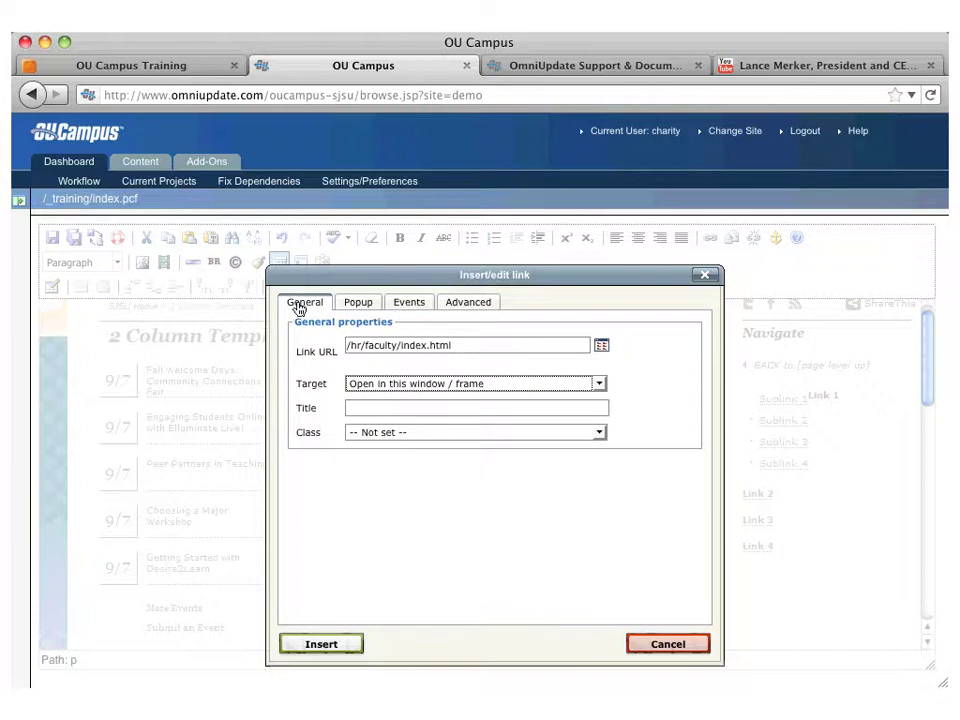
left_click(345, 646)
type(".")
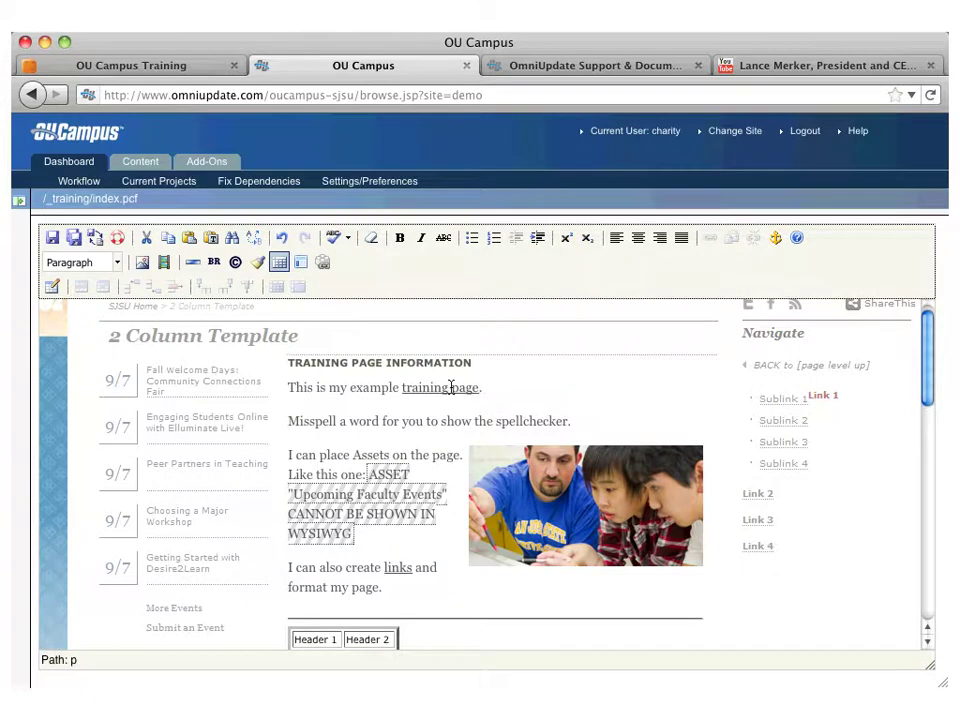
left_click(451, 387)
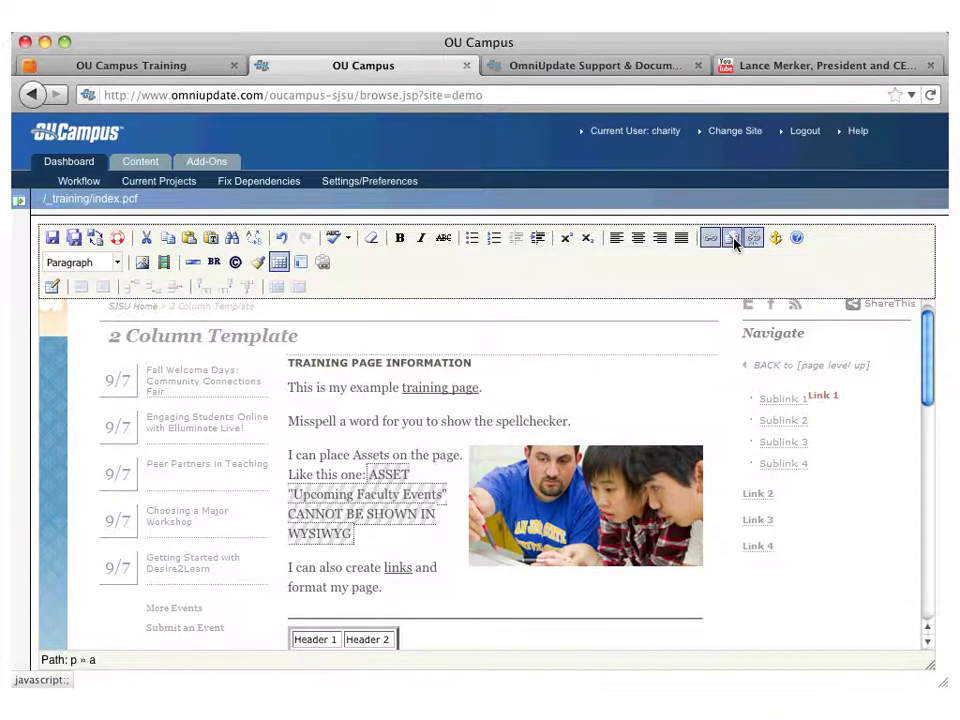
Try the e-mail link settings on part of the spellchecker sentence, closing them without adding a link
left_click(733, 240)
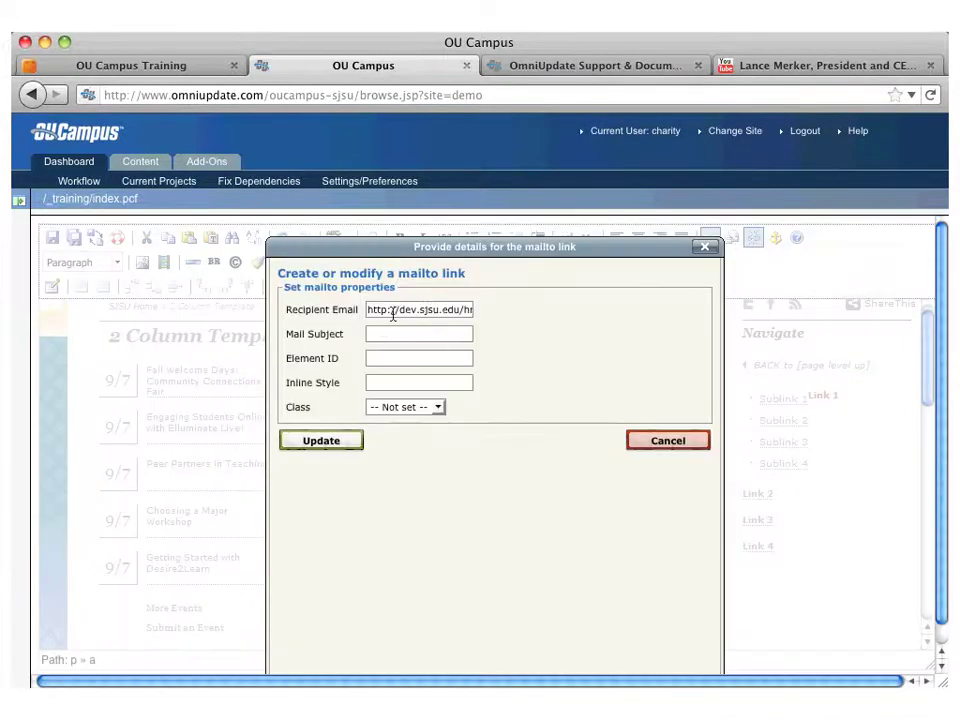
left_click(670, 446)
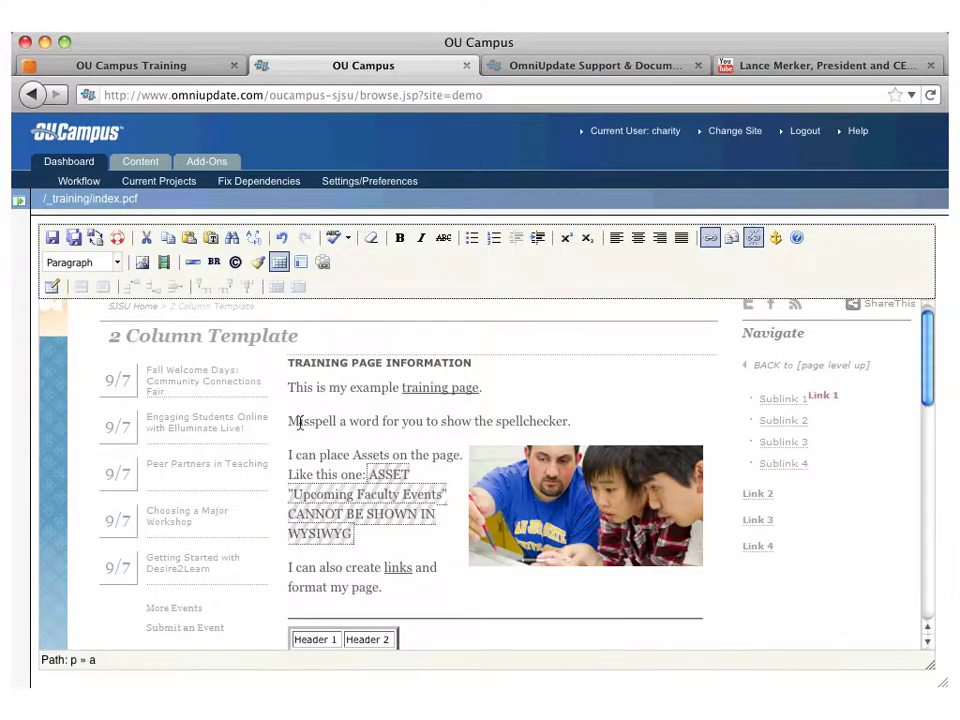
left_click_drag(300, 421, 415, 421)
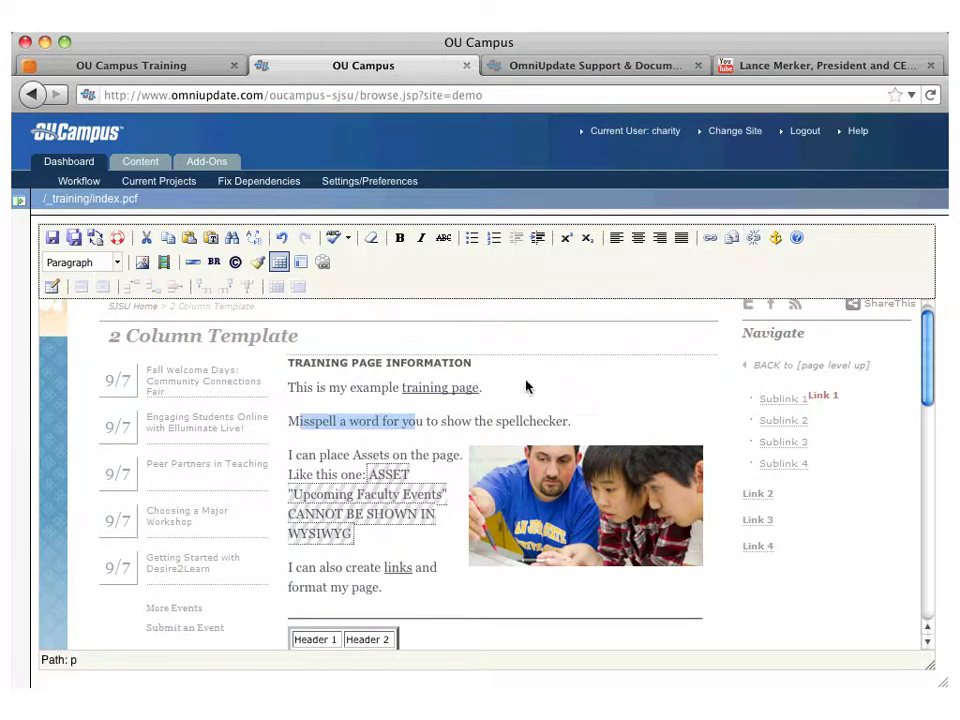
left_click(733, 240)
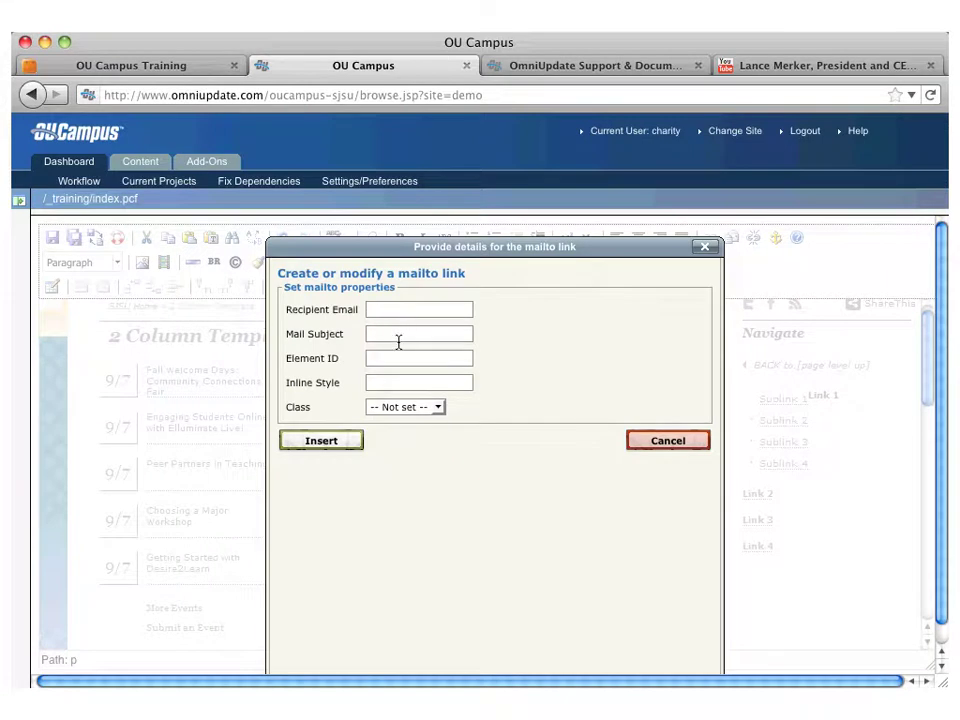
left_click(648, 442)
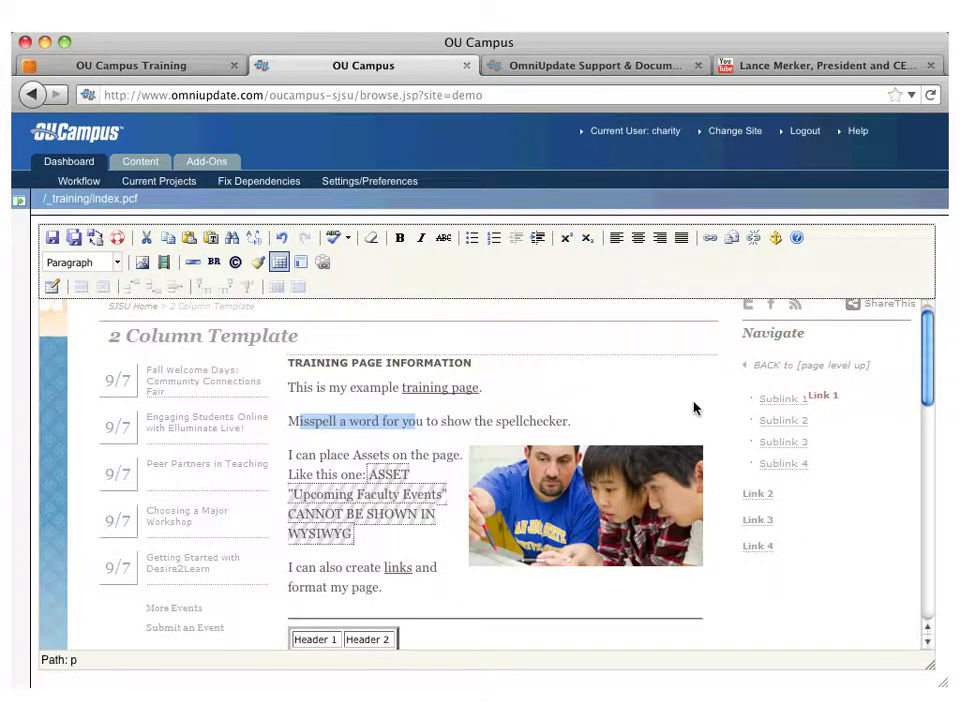
Clear the text selection, scroll down the page, and start inserting an anchor
left_click(431, 422)
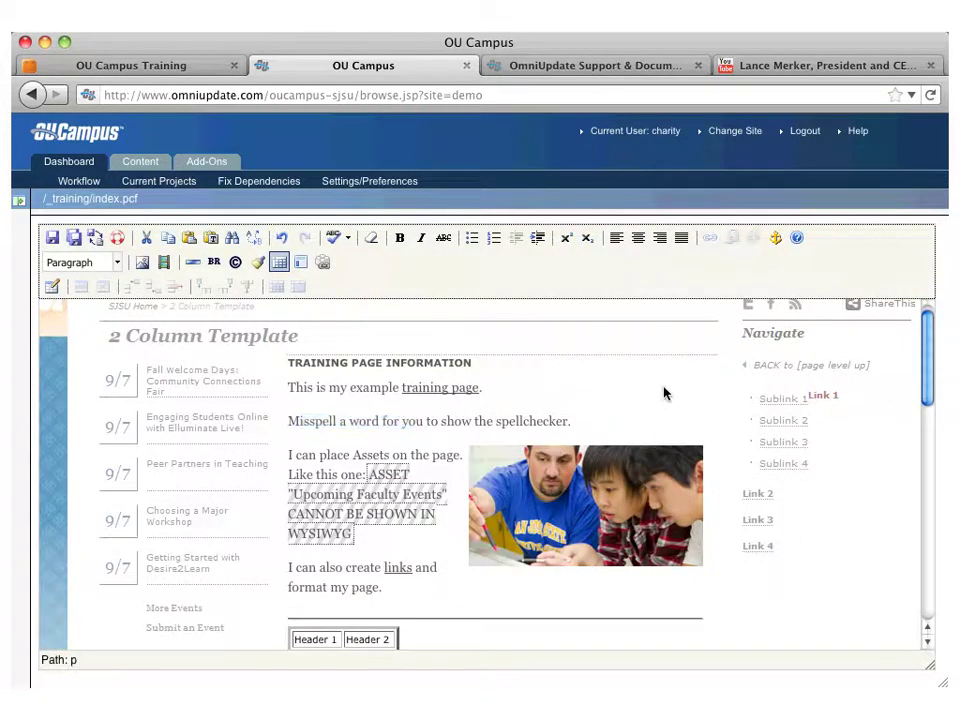
scroll(793, 362, "down", 1)
scroll(790, 362, "down", 4)
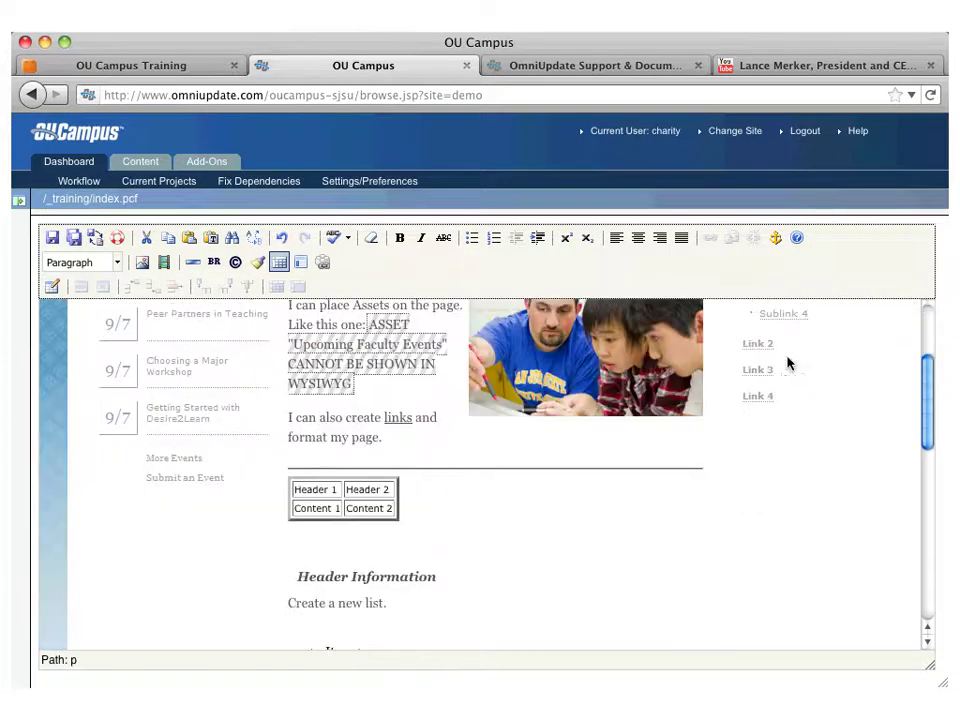
left_click(776, 239)
In the support documentation, open Dependency Manager, read Broken Links, then return to the top
left_click(596, 66)
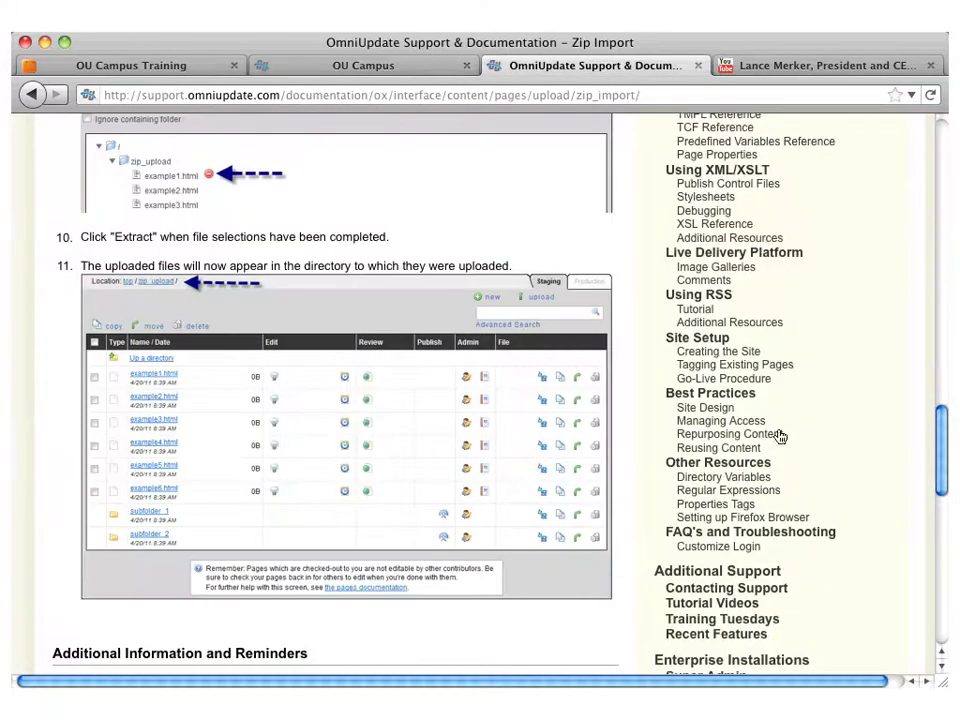
scroll(778, 420, "up", 10)
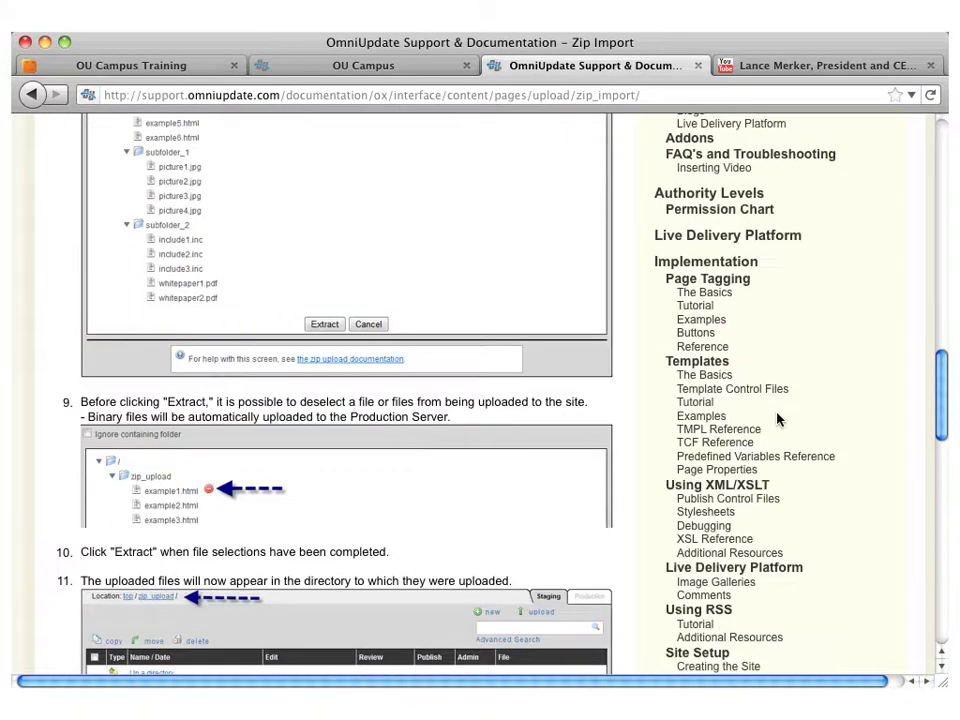
scroll(778, 422, "down", 1)
left_click(761, 476)
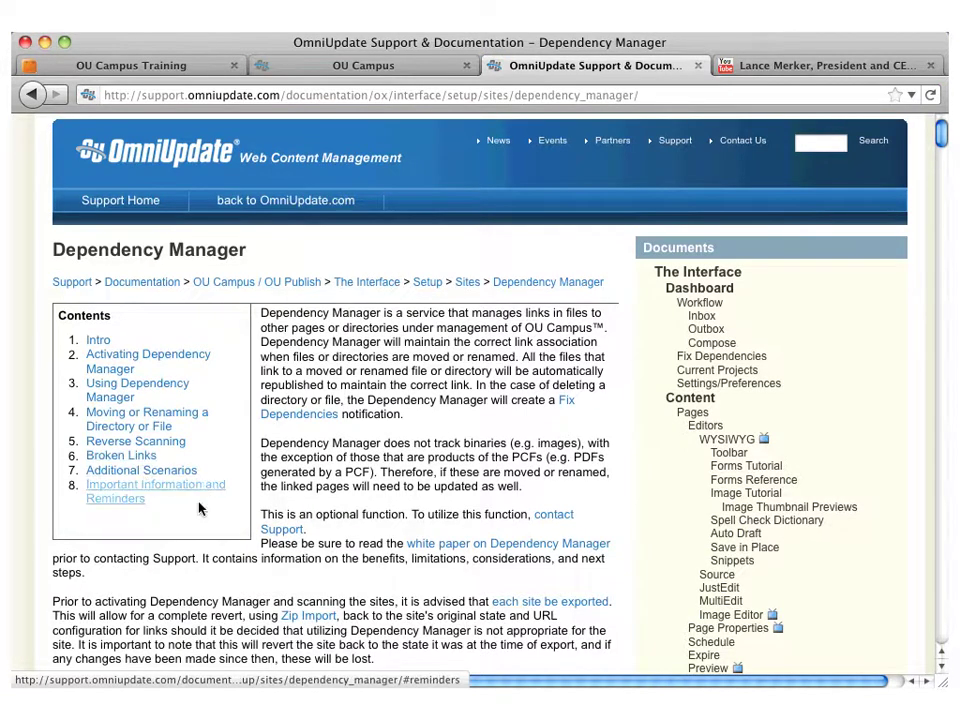
left_click(147, 457)
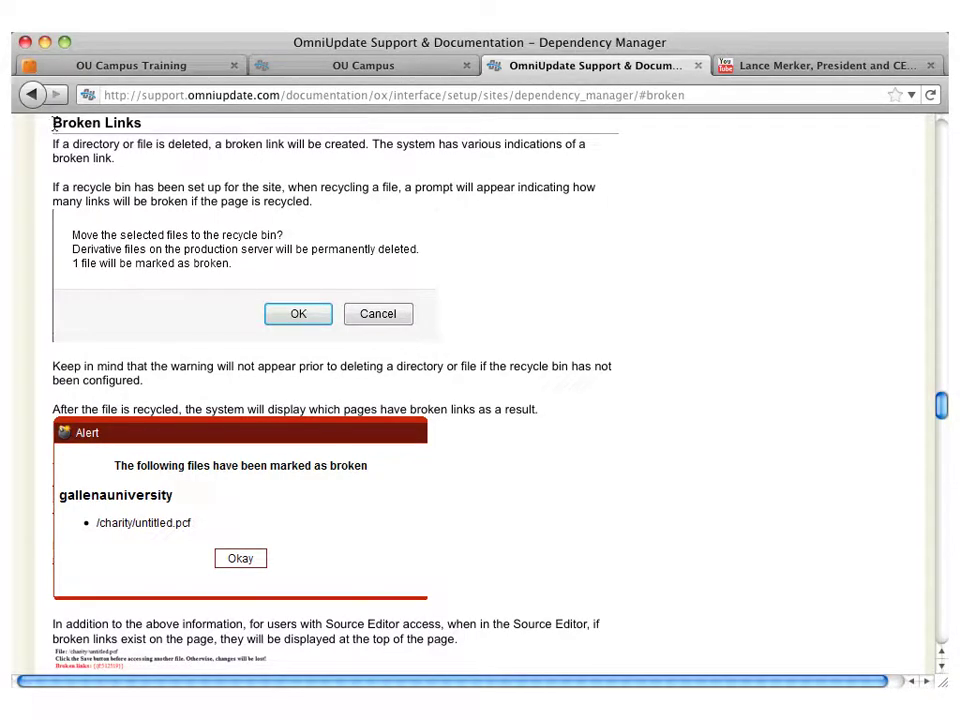
scroll(257, 240, "down", 20)
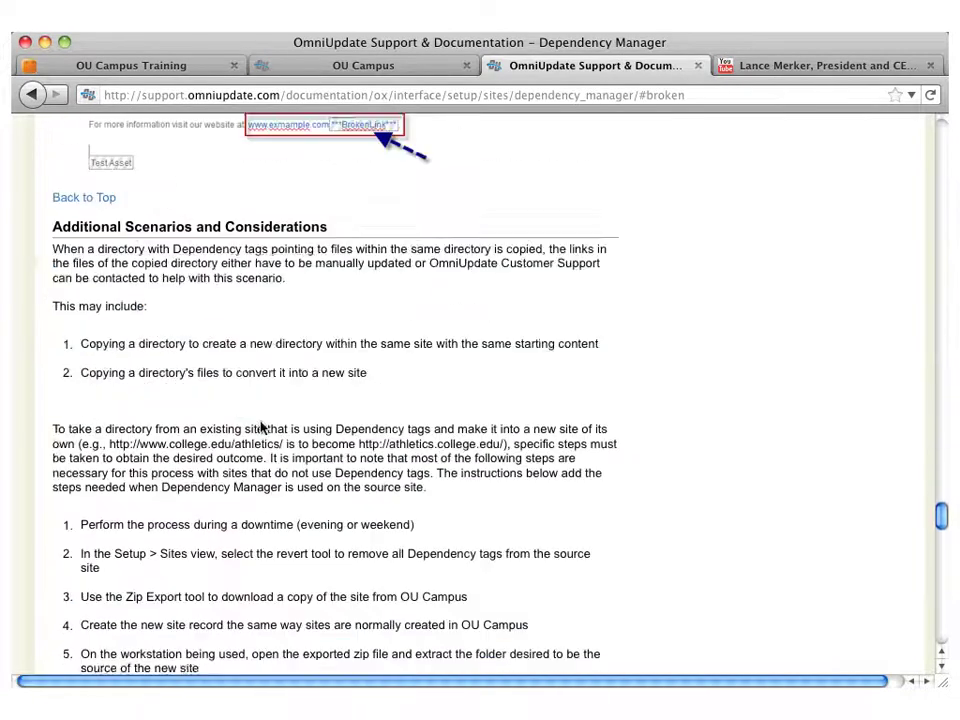
scroll(260, 427, "down", 5)
scroll(253, 416, "up", 5)
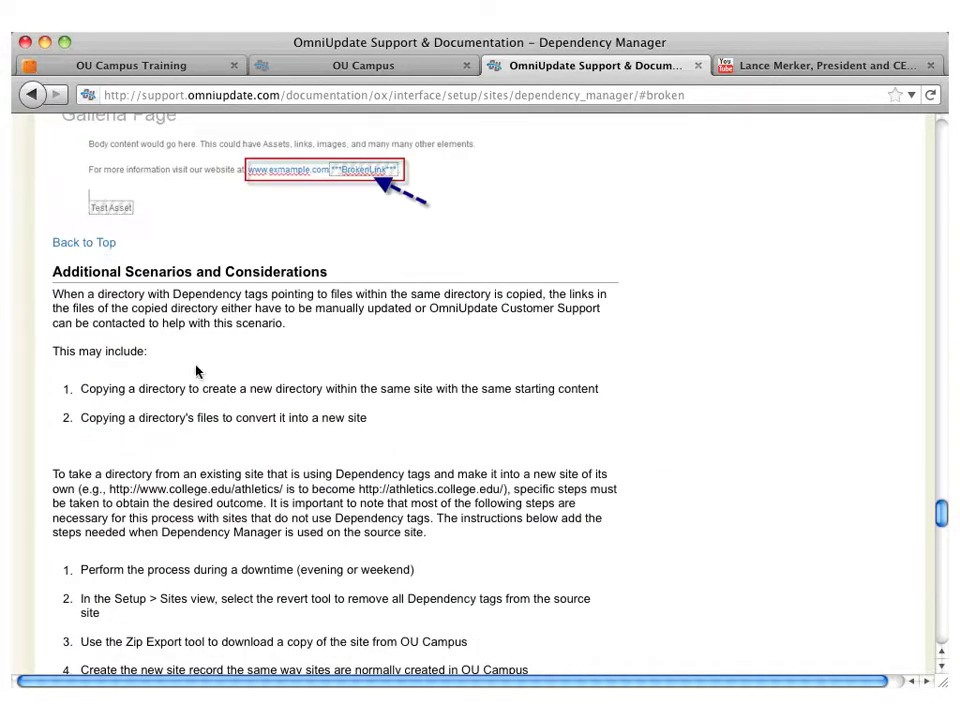
left_click(79, 249)
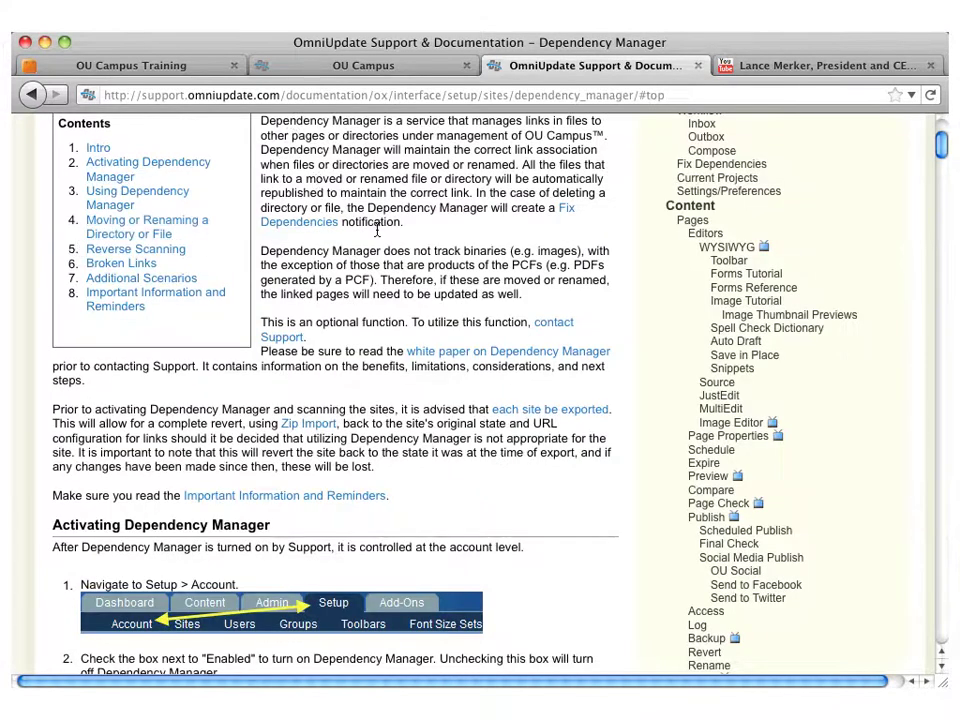
Back in the OU Campus editor, open the anchor dialog, move it up, and enter 'example' as its name
left_click(337, 66)
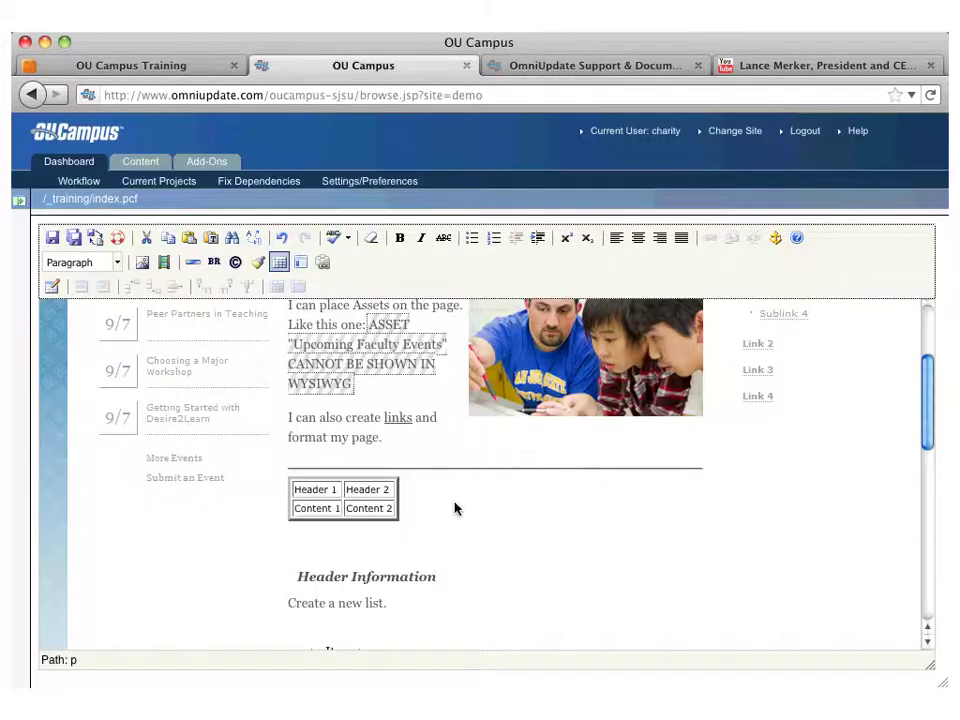
scroll(330, 552, "down", 5)
scroll(328, 542, "up", 2)
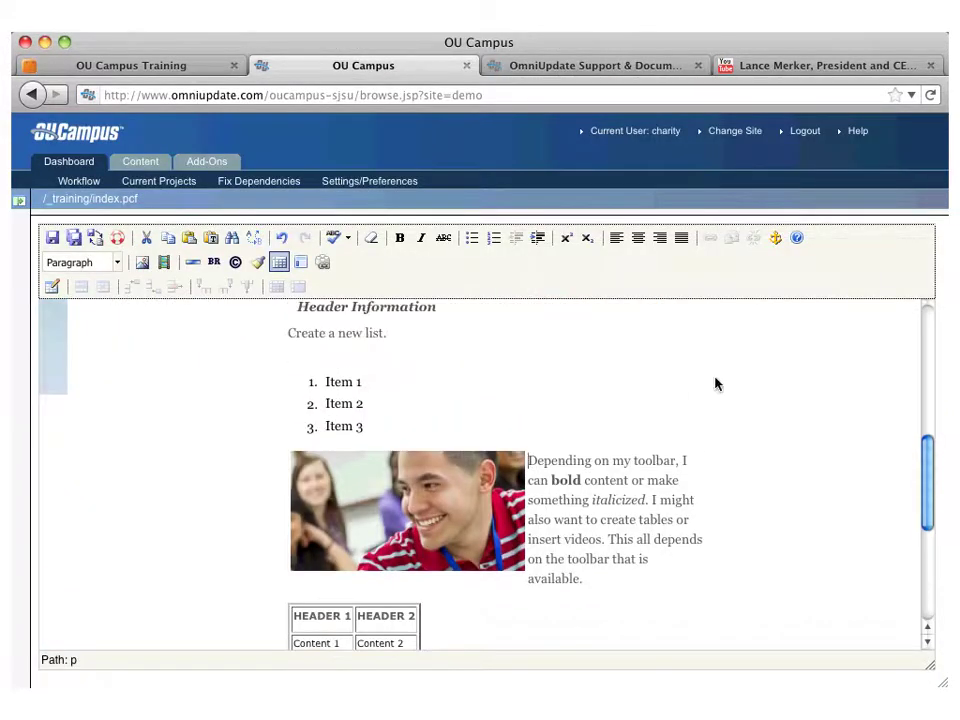
left_click(778, 246)
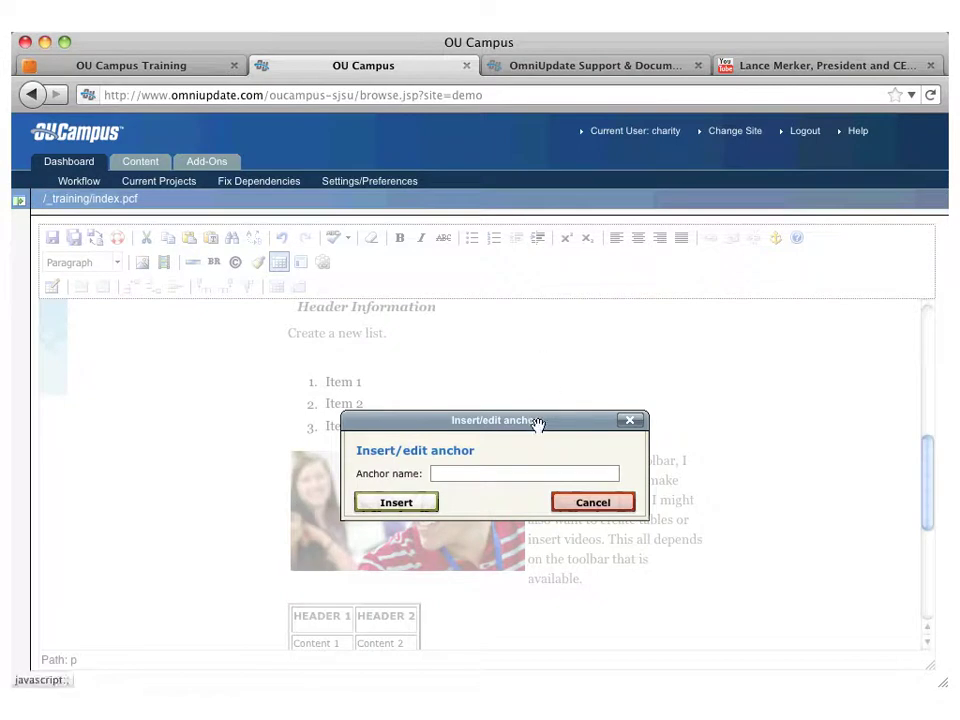
left_click_drag(538, 422, 530, 313)
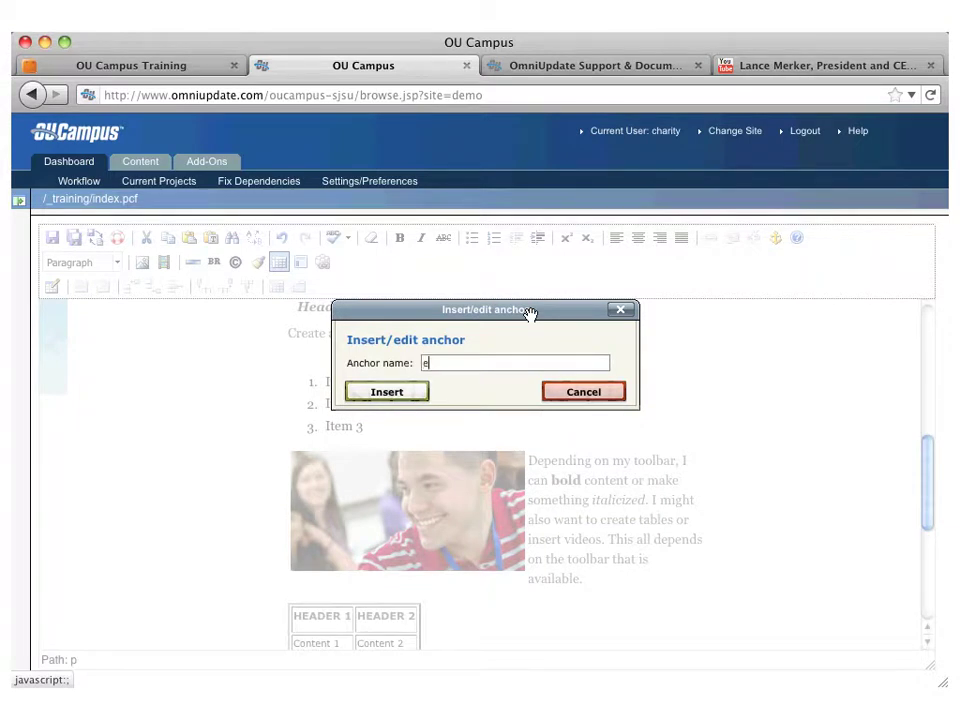
type("ample")
Insert the example anchor, then point a link on 'Assets' at it (#example)
left_click(388, 392)
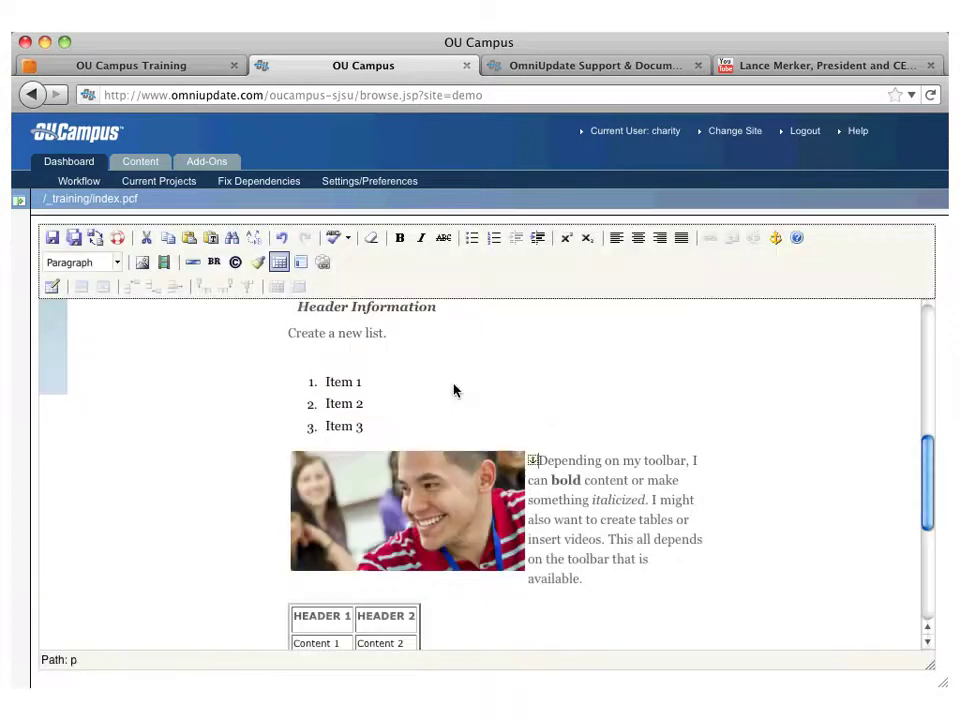
scroll(540, 470, "up", 10)
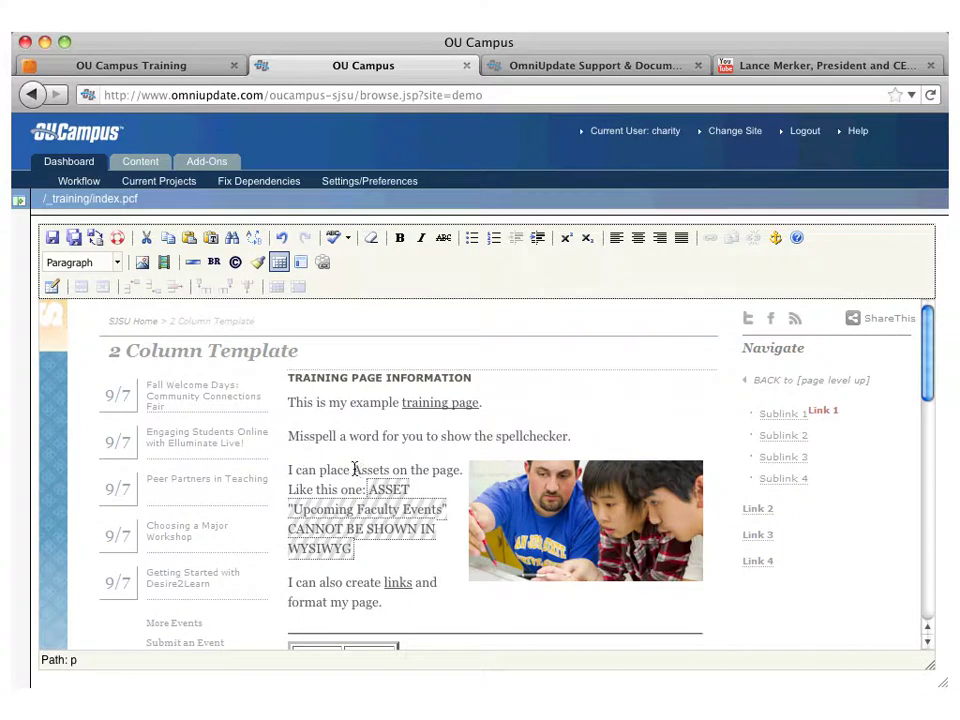
left_click_drag(354, 469, 390, 469)
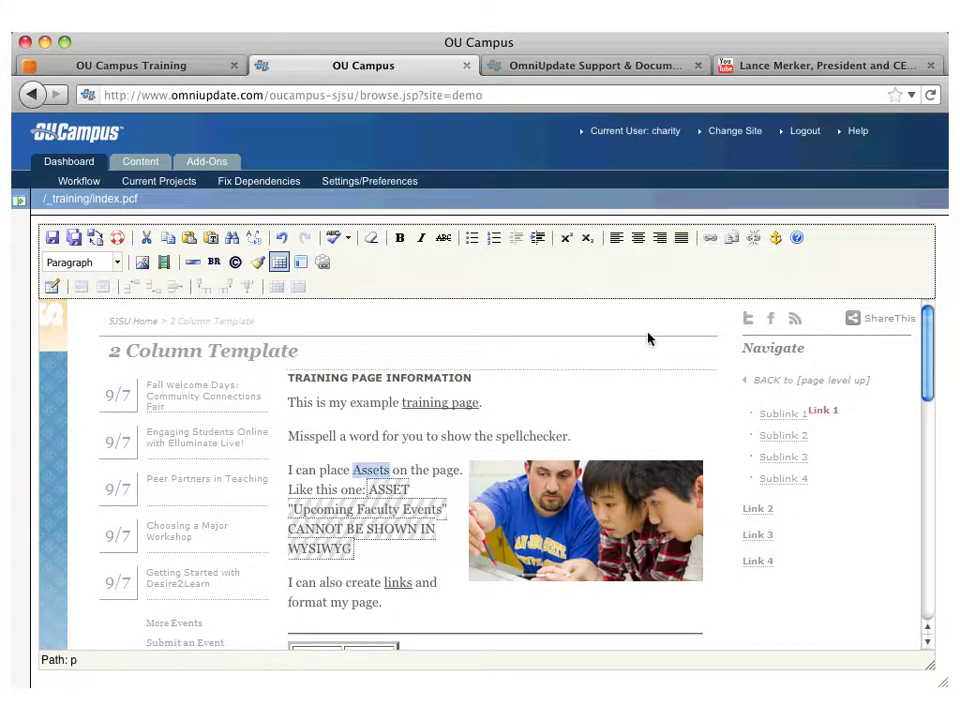
left_click(710, 238)
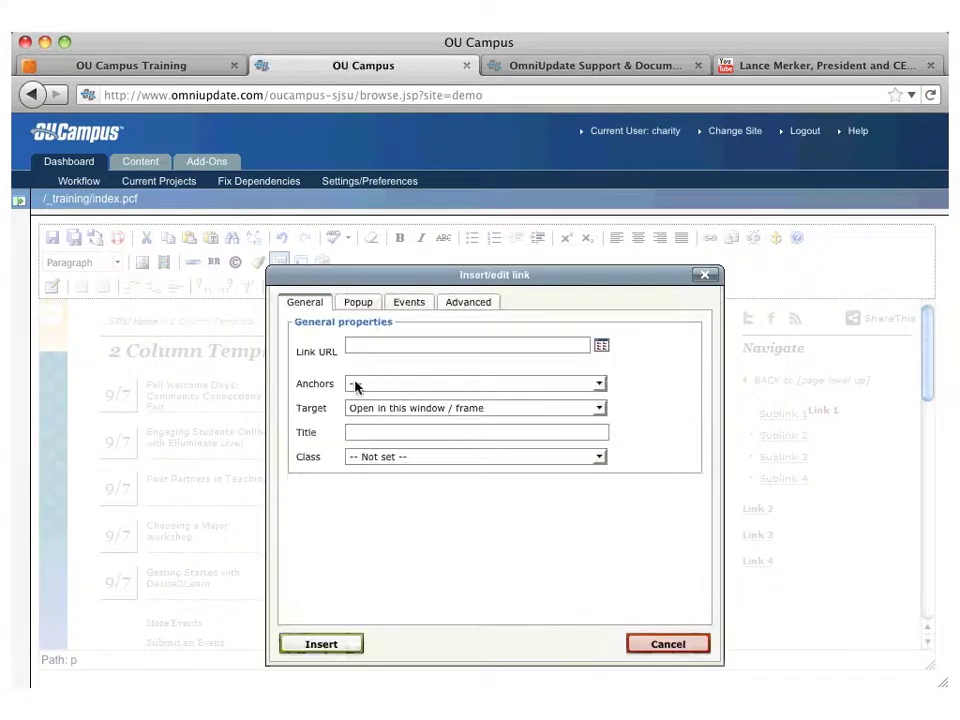
left_click(365, 387)
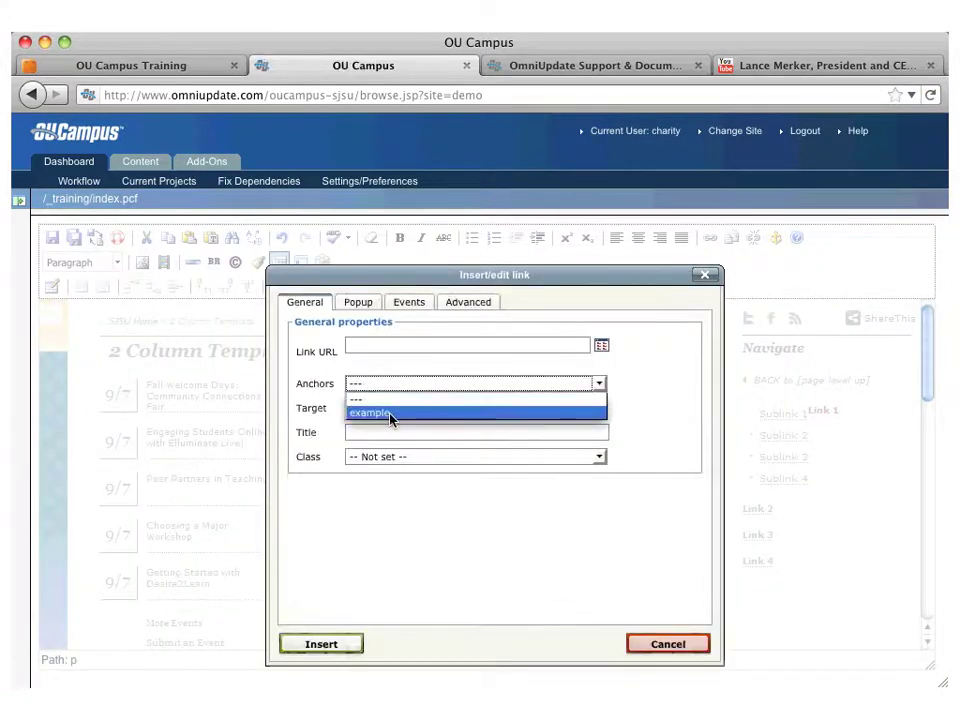
left_click(390, 418)
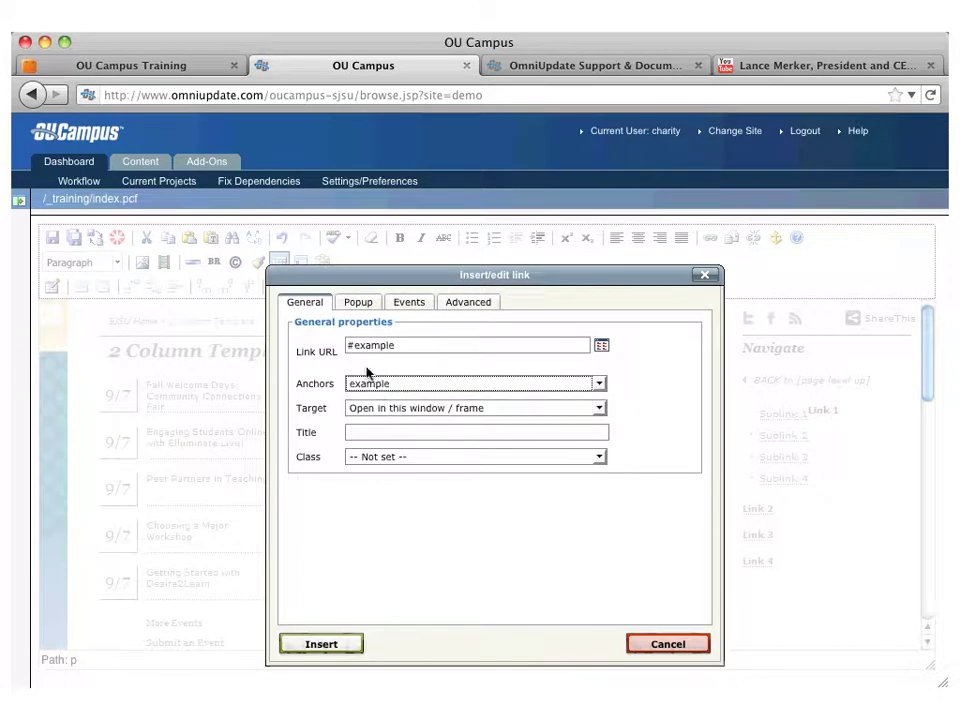
left_click_drag(403, 345, 311, 345)
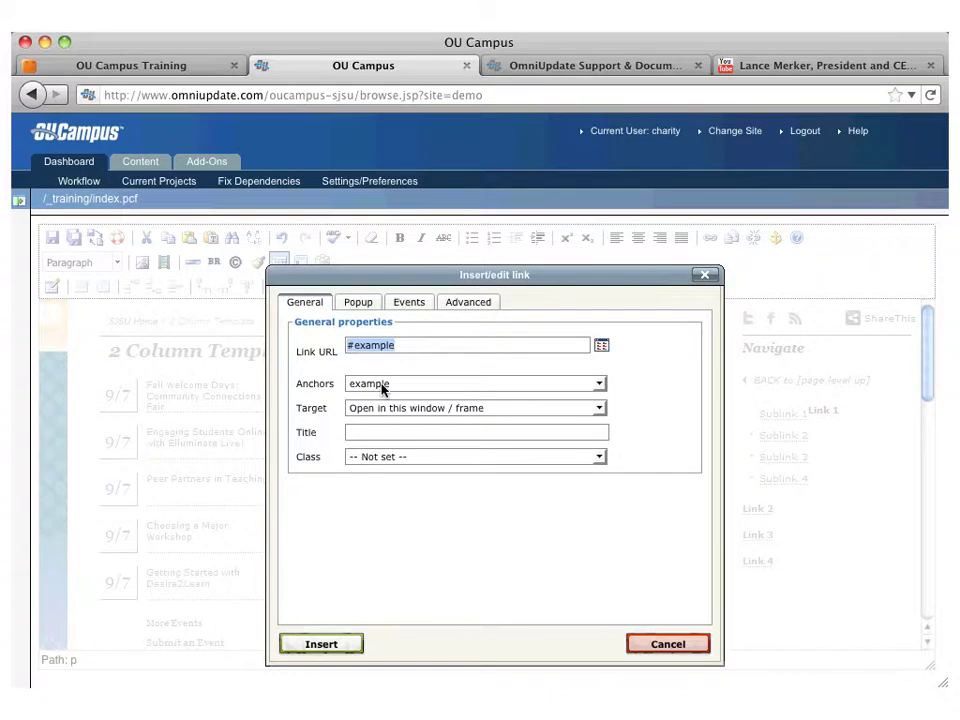
left_click(325, 647)
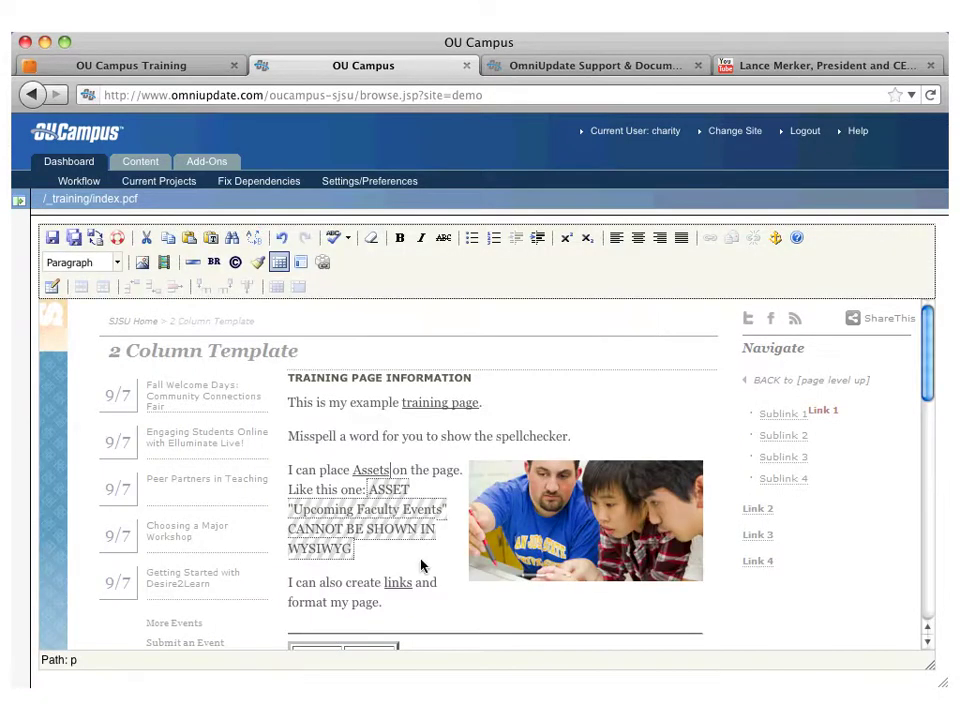
scroll(484, 559, "down", 15)
scroll(488, 549, "up", 2)
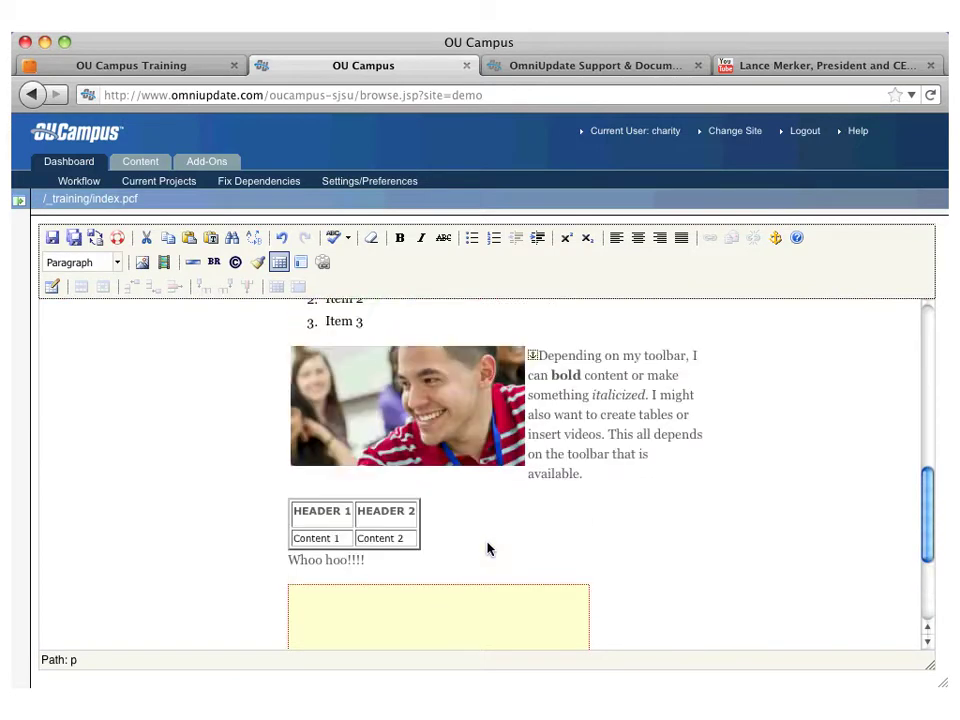
left_click(277, 268)
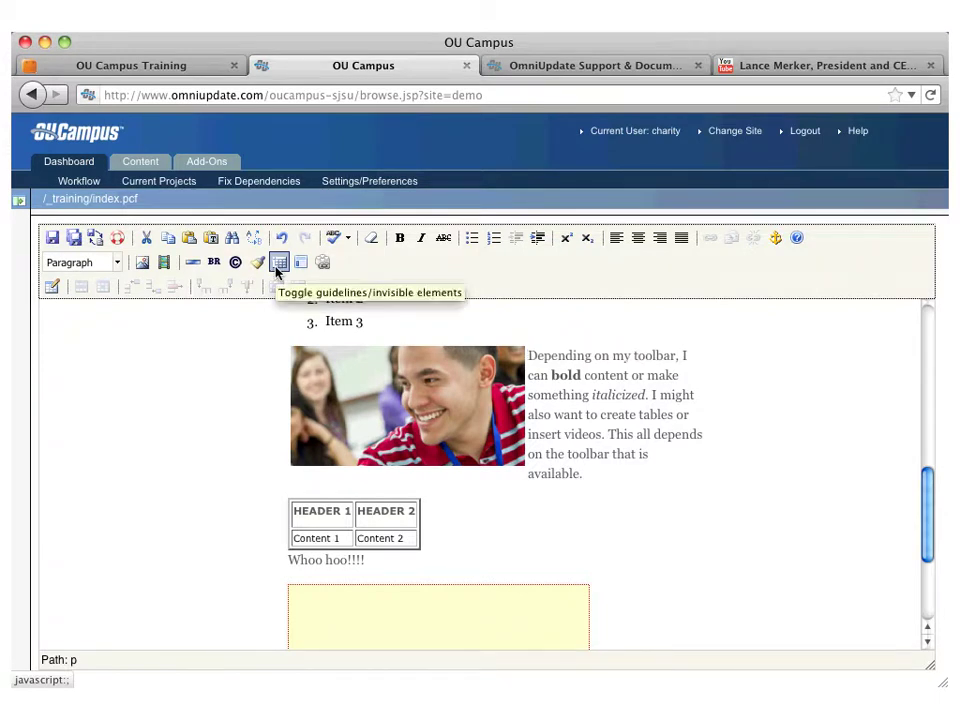
left_click(277, 268)
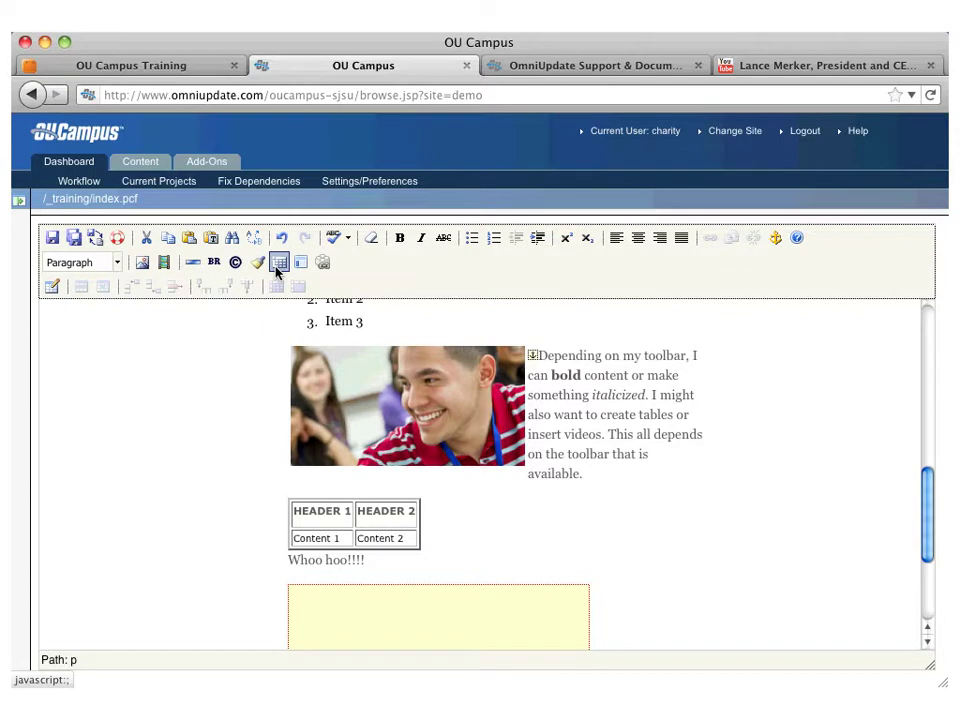